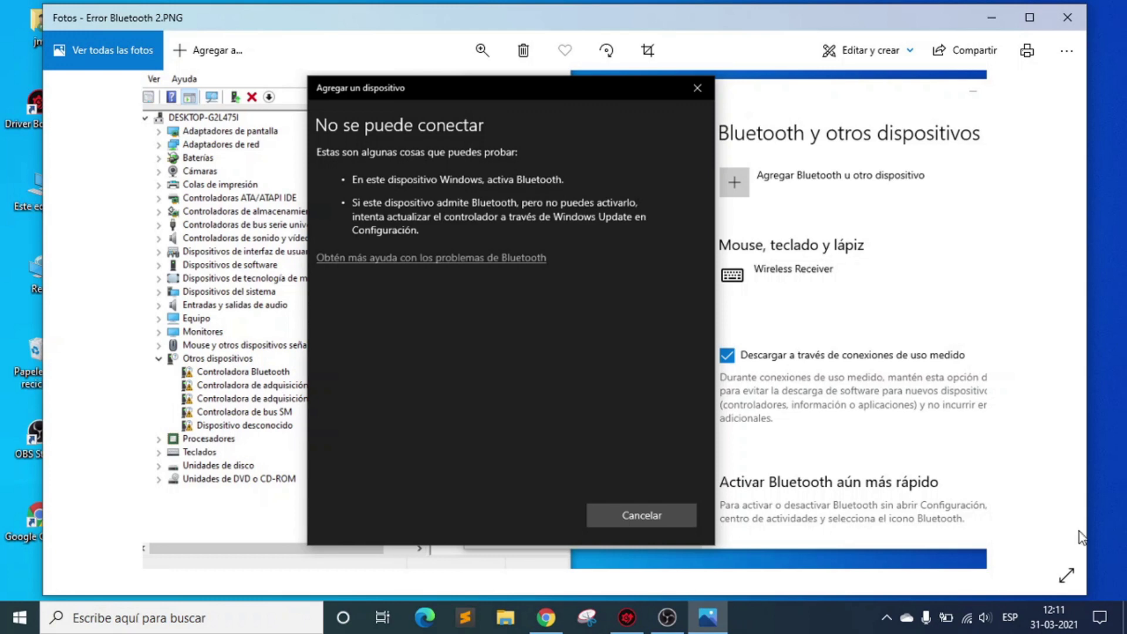
Step: Switch to Chrome and review Microsoft's Bluetooth troubleshooting article, from the pre-checks to the section on checking the PC
{"action": "left_click", "coordinate": [546, 616]}
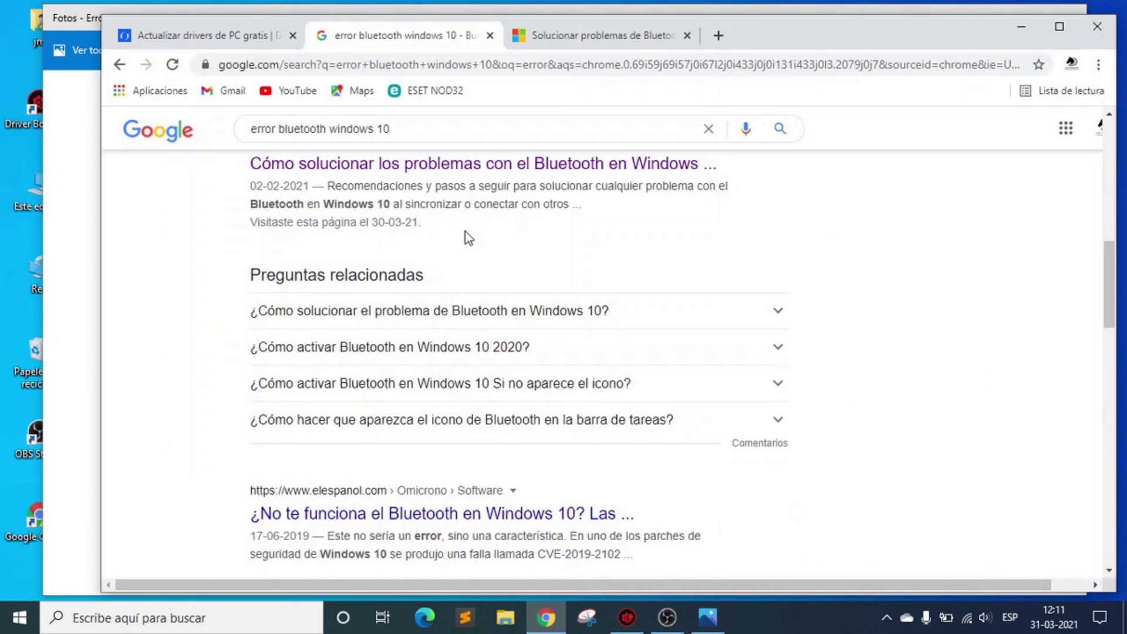
{"action": "left_click", "coordinate": [561, 35]}
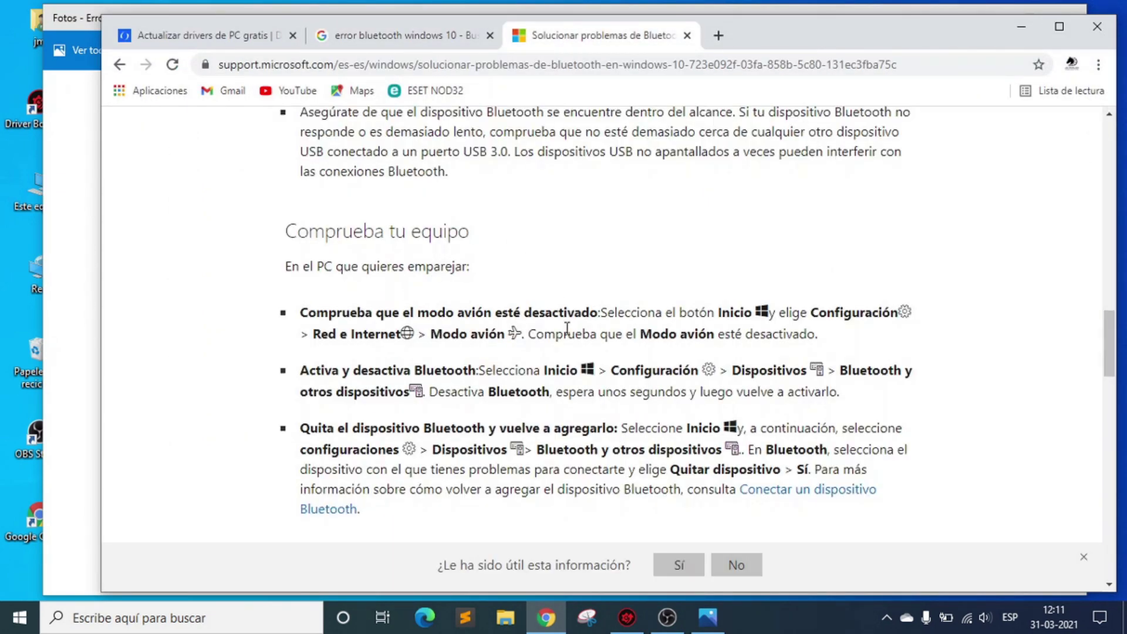
{"action": "scroll", "coordinate": [578, 340], "scroll_direction": "up", "scroll_amount": 10}
{"action": "scroll", "coordinate": [584, 375], "scroll_direction": "up", "scroll_amount": 2}
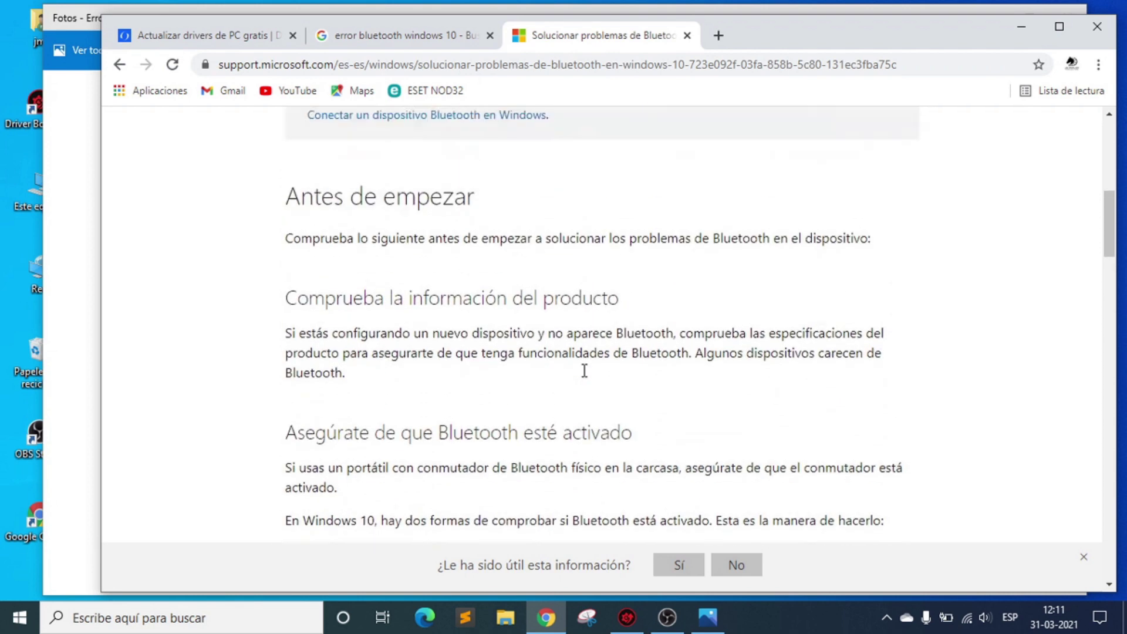
{"action": "scroll", "coordinate": [581, 370], "scroll_direction": "down", "scroll_amount": 7}
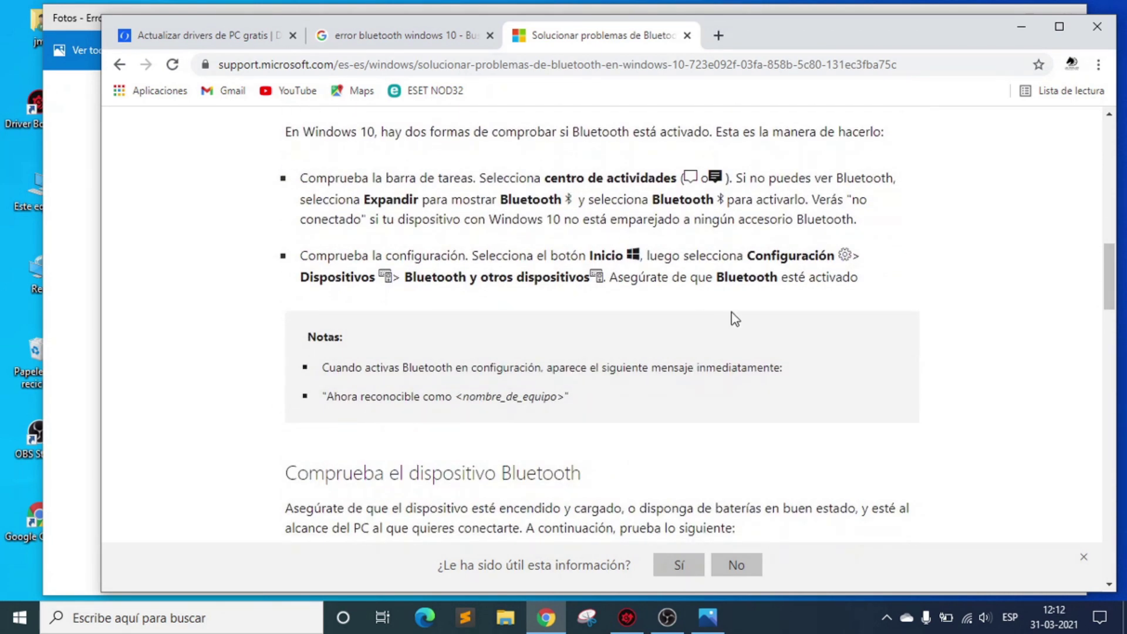
{"action": "scroll", "coordinate": [733, 318], "scroll_direction": "down", "scroll_amount": 10}
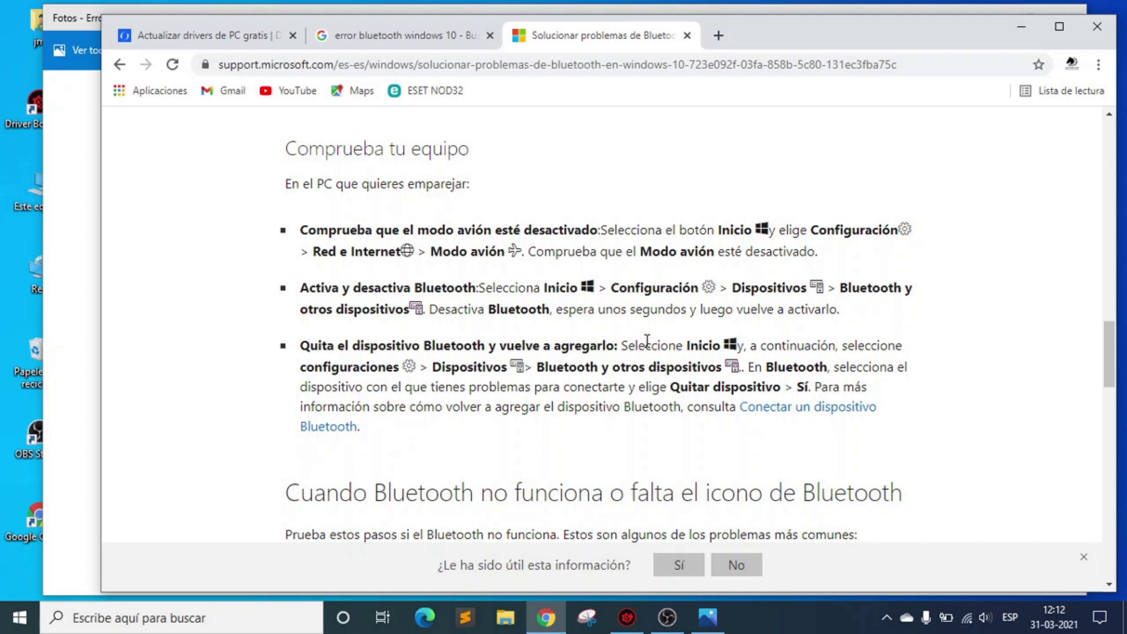
Step: Look through the Google results for "error bluetooth windows 10", including the suggested videos and articles
{"action": "left_click", "coordinate": [388, 35]}
{"action": "scroll", "coordinate": [520, 385], "scroll_direction": "down", "scroll_amount": 2}
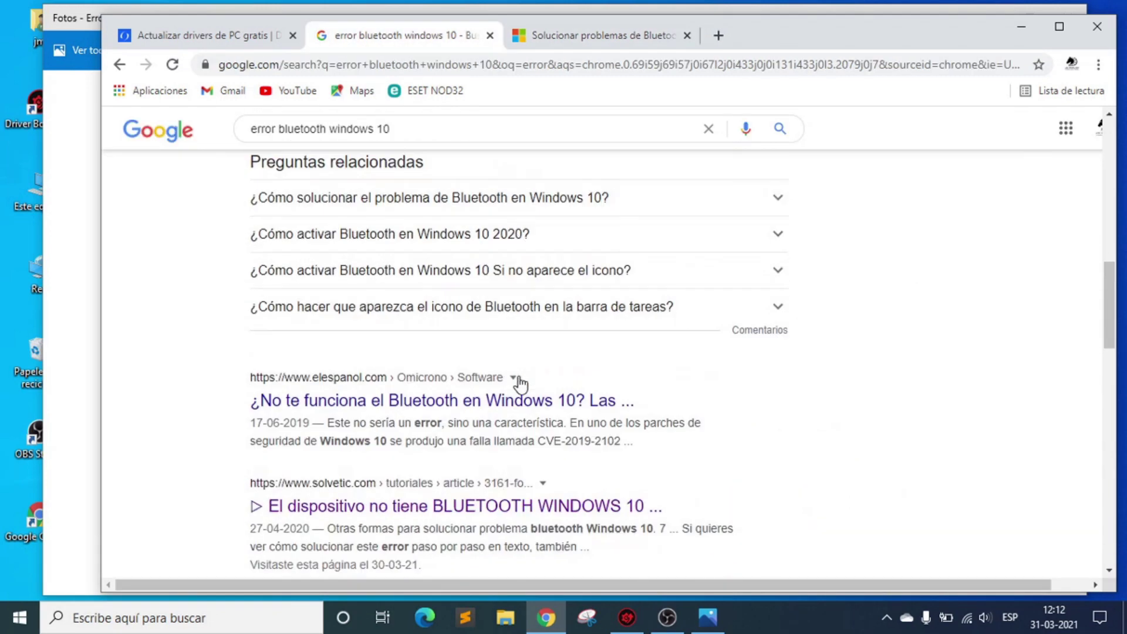
{"action": "scroll", "coordinate": [521, 384], "scroll_direction": "down", "scroll_amount": 6}
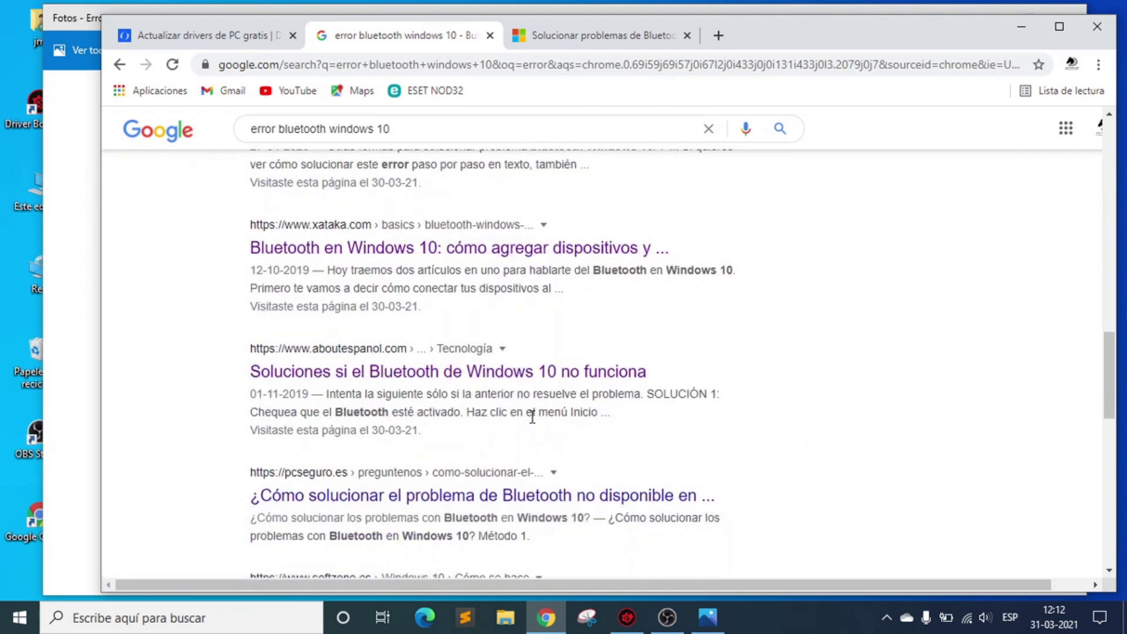
{"action": "scroll", "coordinate": [532, 417], "scroll_direction": "up", "scroll_amount": 10}
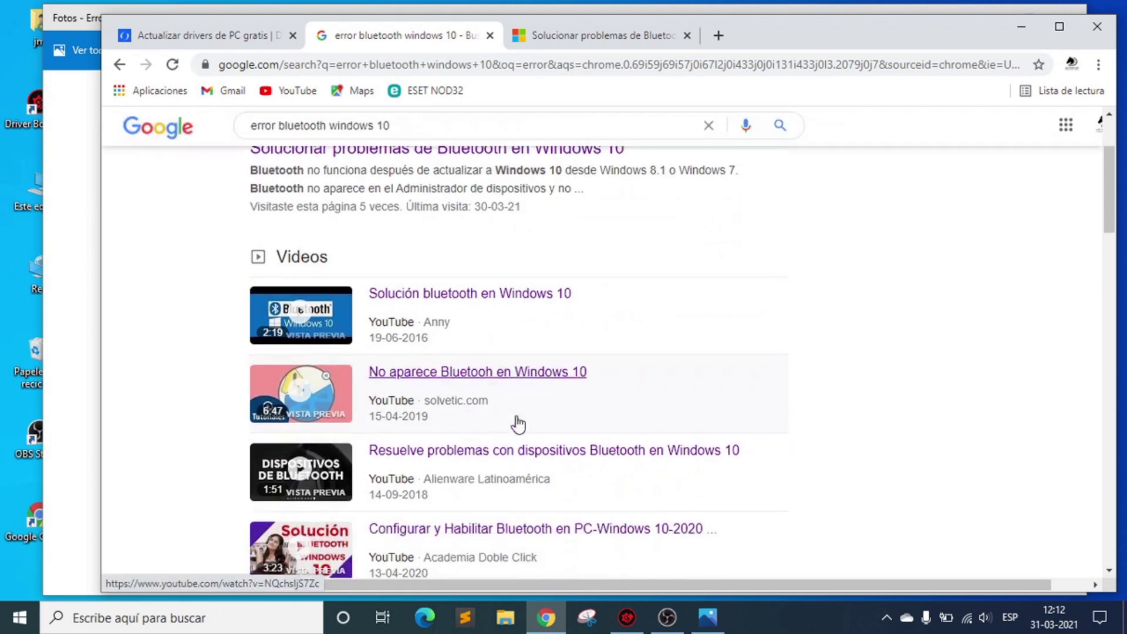
{"action": "scroll", "coordinate": [518, 423], "scroll_direction": "down", "scroll_amount": 3}
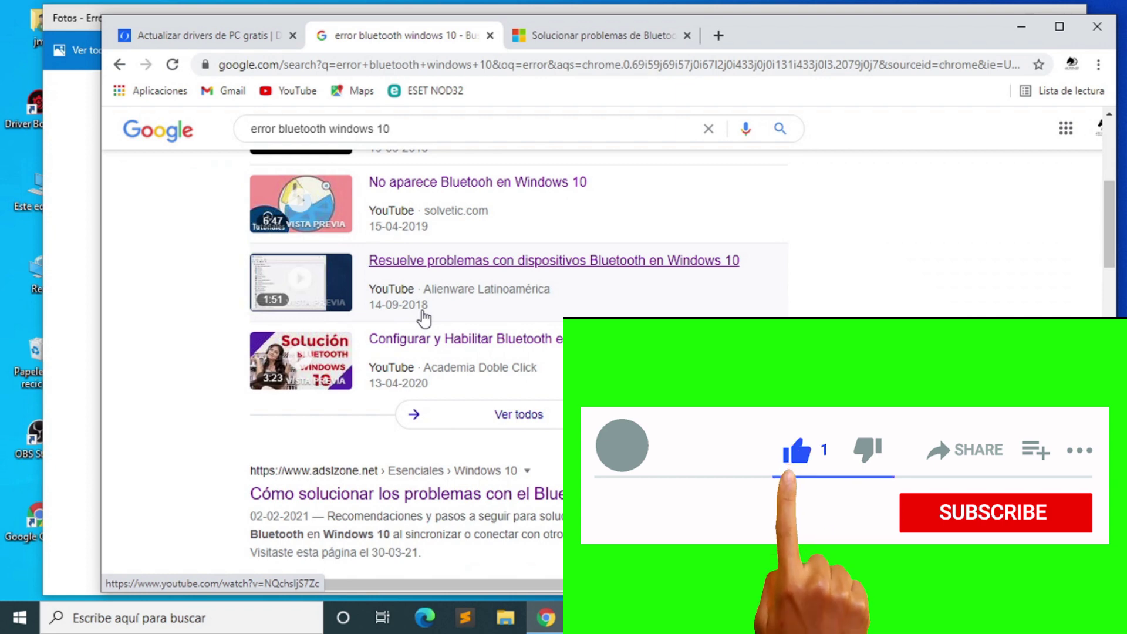
{"action": "scroll", "coordinate": [442, 319], "scroll_direction": "up", "scroll_amount": 4}
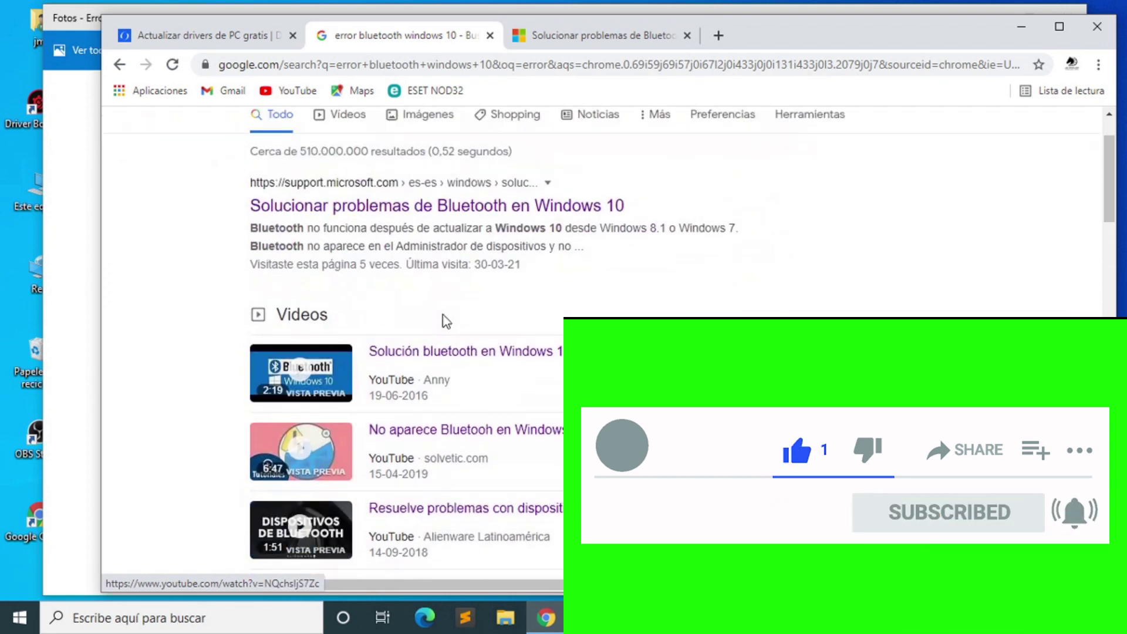
{"action": "scroll", "coordinate": [450, 392], "scroll_direction": "down", "scroll_amount": 4}
{"action": "scroll", "coordinate": [473, 433], "scroll_direction": "down", "scroll_amount": 1}
{"action": "scroll", "coordinate": [472, 428], "scroll_direction": "up", "scroll_amount": 1}
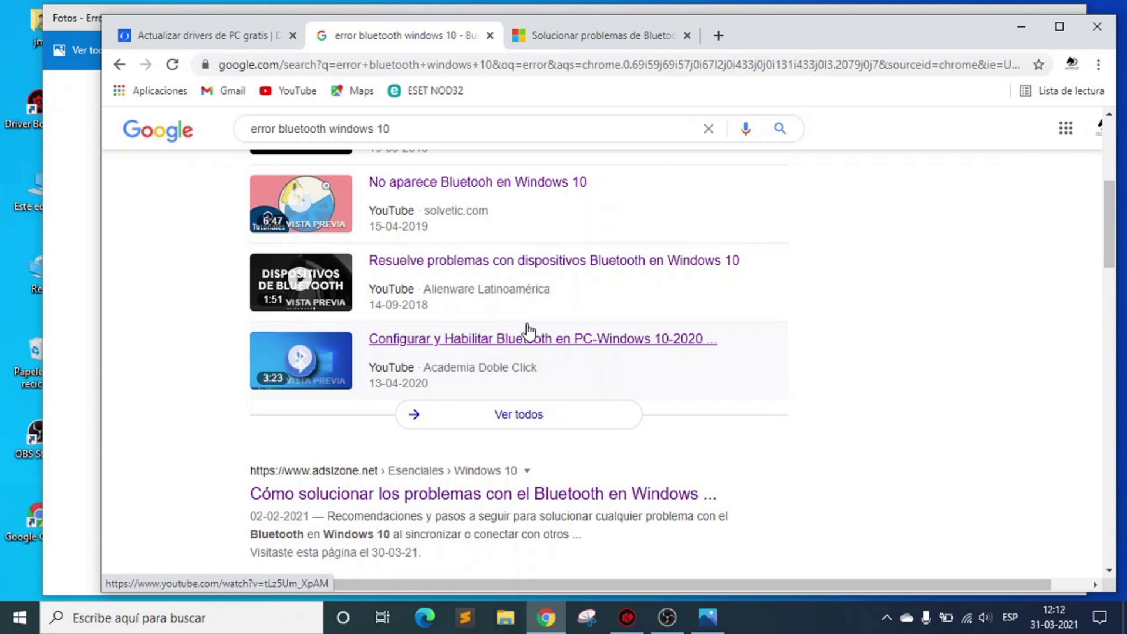
Step: Download the free version of Driver Booster 8 from the IObit page and open the downloaded installer
{"action": "left_click", "coordinate": [177, 34]}
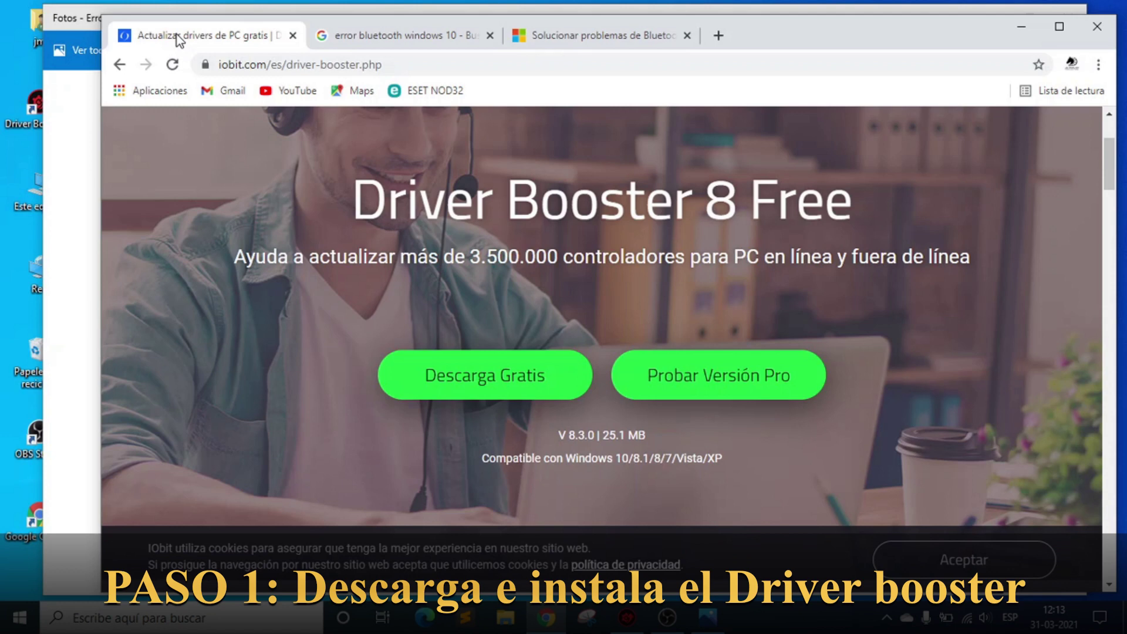
{"action": "left_click", "coordinate": [471, 380]}
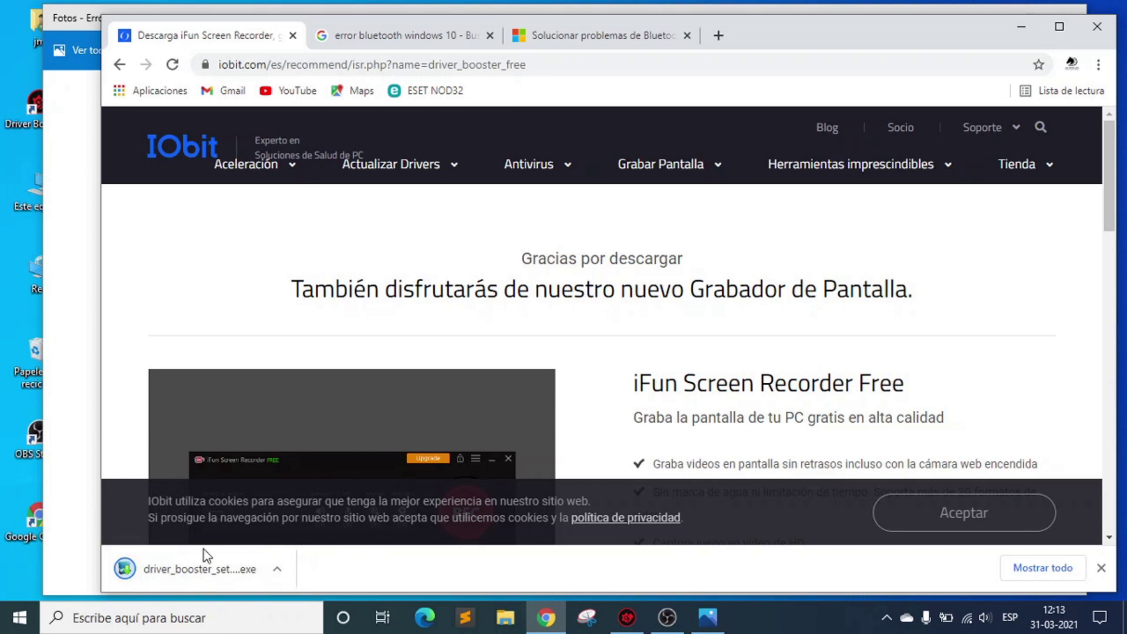
{"action": "left_click", "coordinate": [185, 575]}
Step: Minimize the browser and photo windows, then scan the PC with Driver Booster and update all outdated drivers
{"action": "left_click", "coordinate": [1021, 26]}
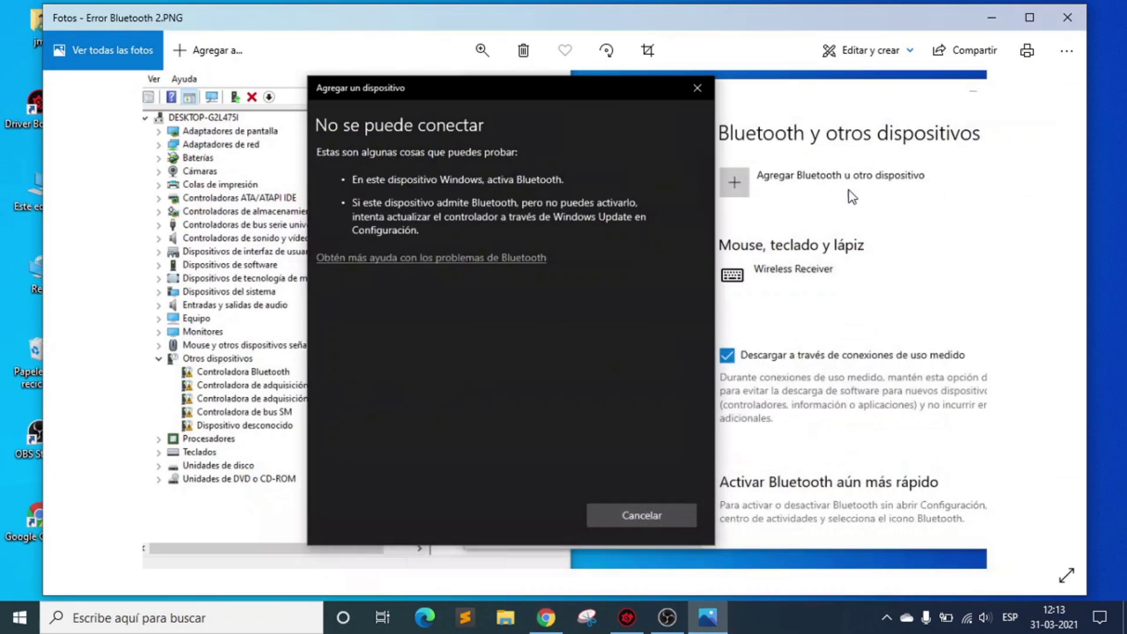
{"action": "left_click", "coordinate": [990, 20]}
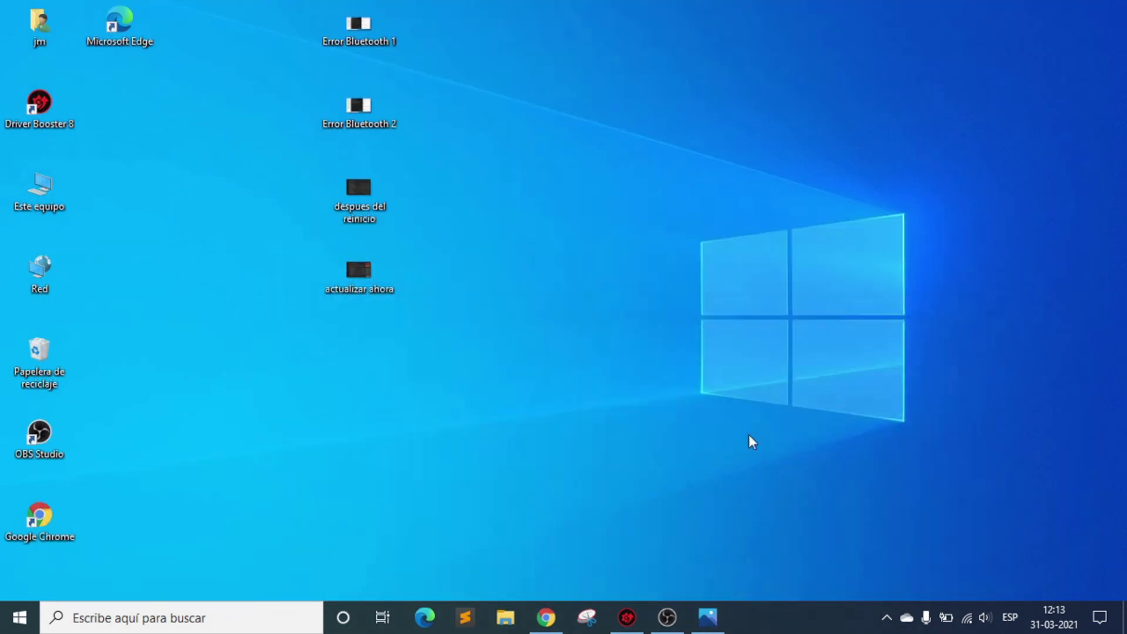
{"action": "left_click", "coordinate": [625, 617]}
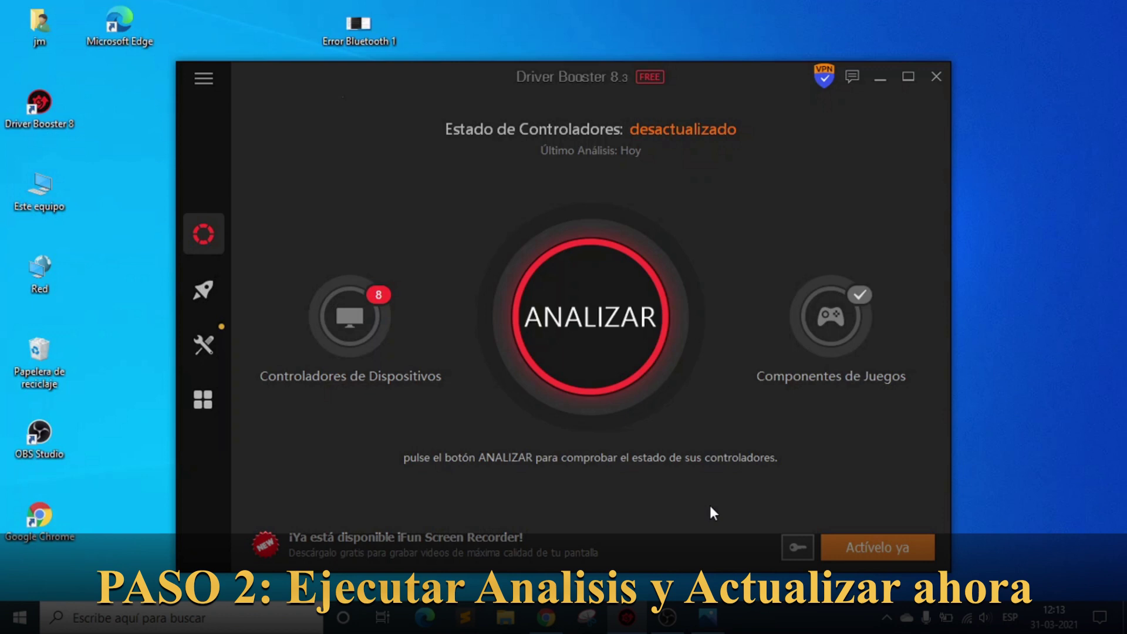
{"action": "left_click", "coordinate": [581, 317]}
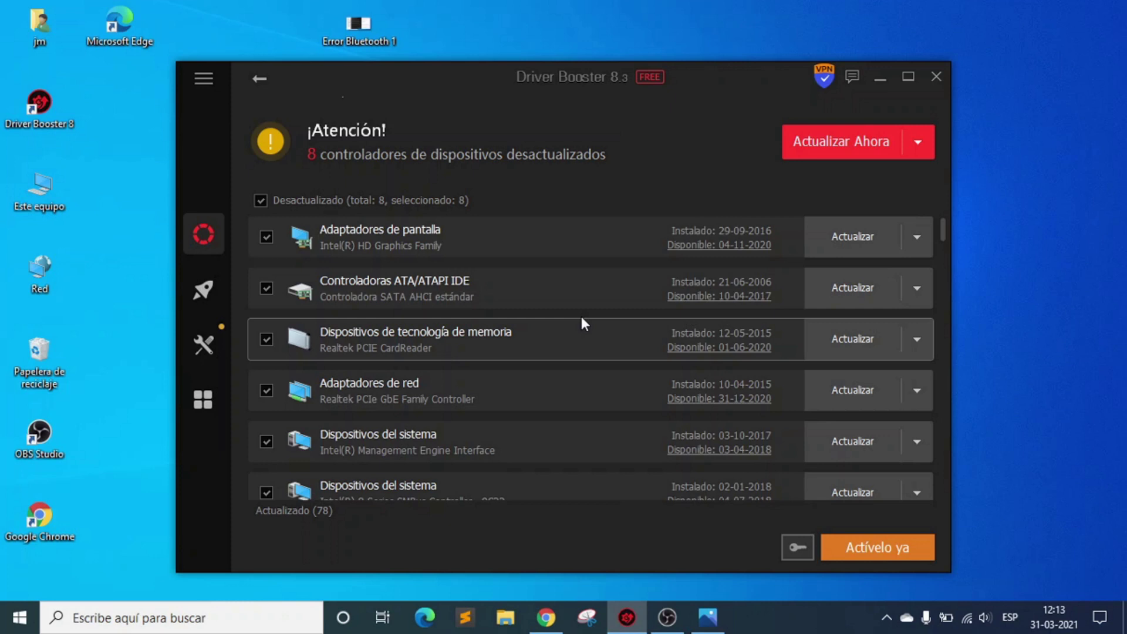
{"action": "left_click", "coordinate": [846, 143]}
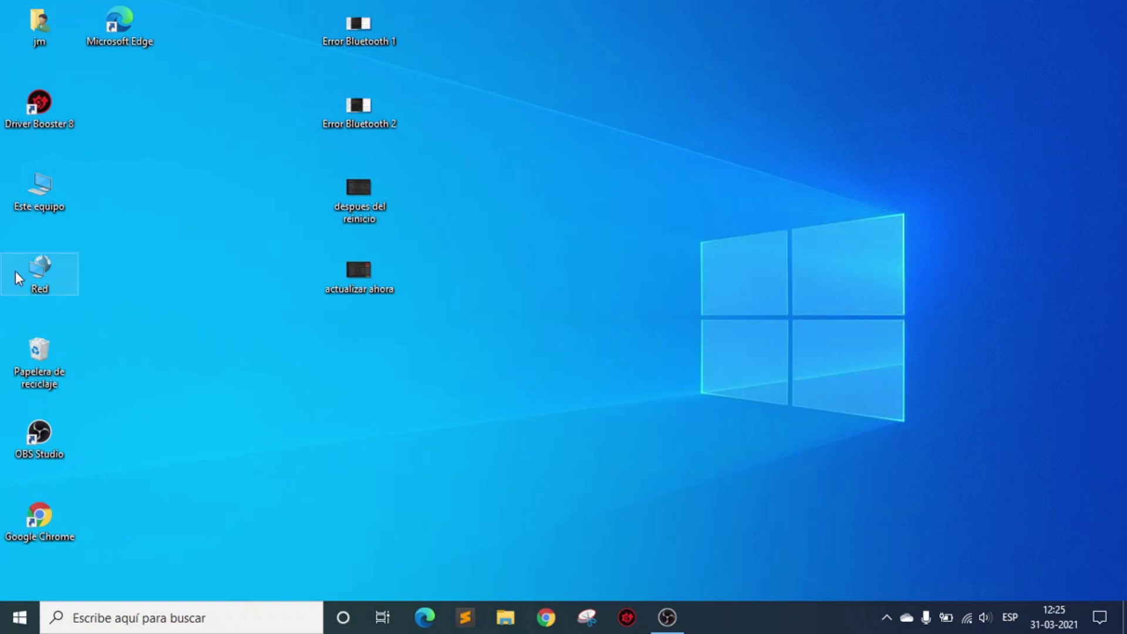
Step: Reopen Driver Booster, run the driver analysis again, and close the results and the program window
{"action": "double_click", "coordinate": [39, 120]}
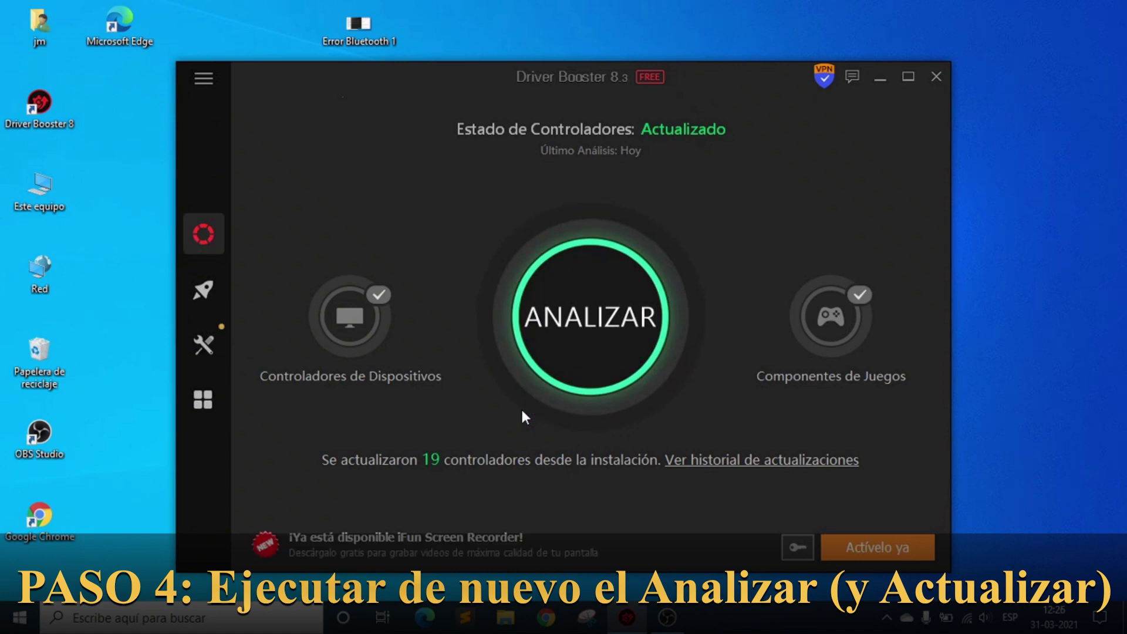
{"action": "left_click", "coordinate": [577, 346]}
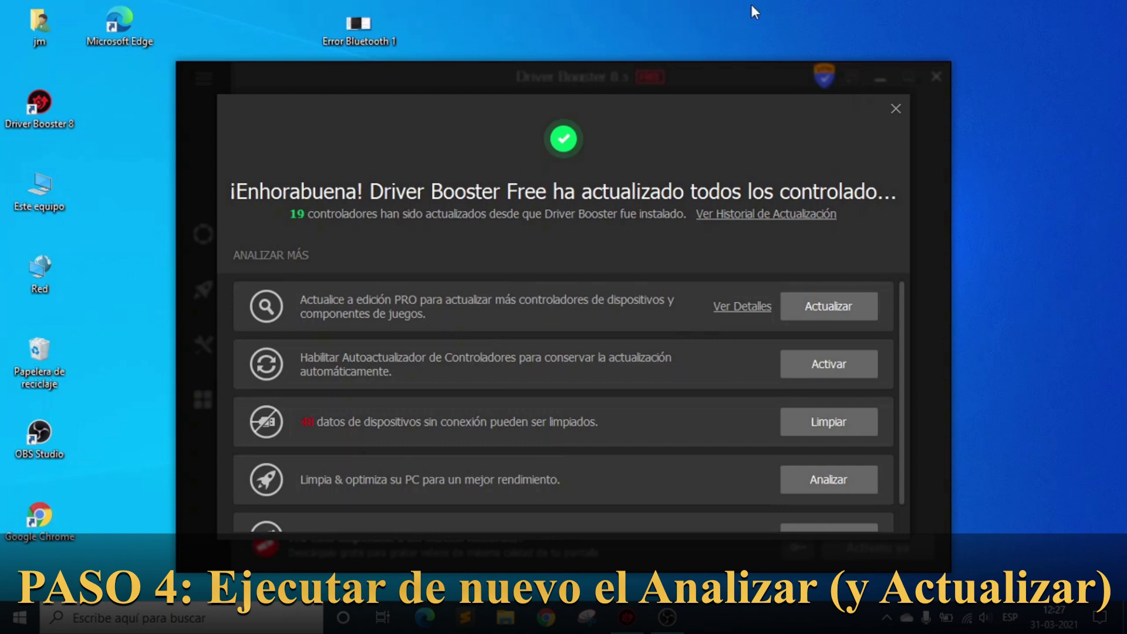
{"action": "left_click", "coordinate": [895, 110]}
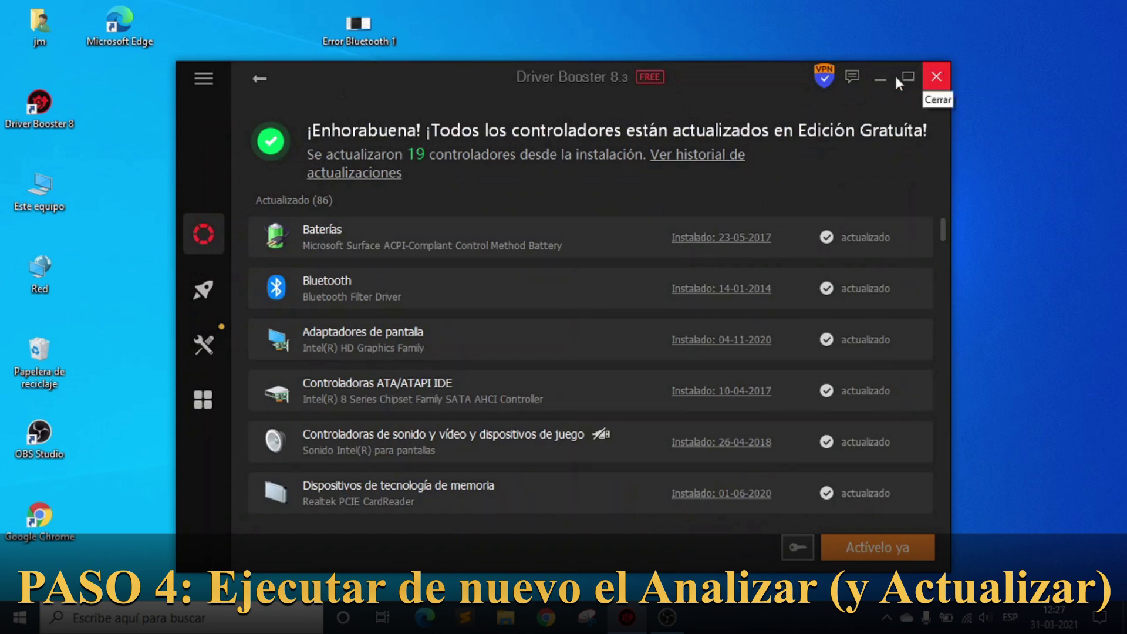
{"action": "left_click", "coordinate": [936, 77]}
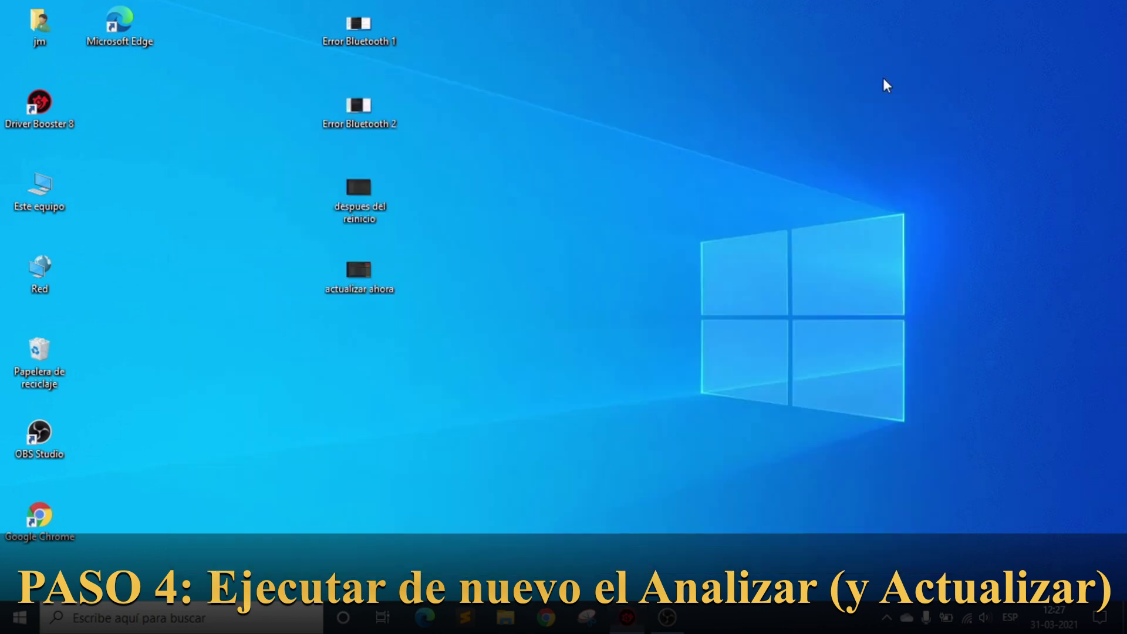
Step: View the "despues del reinicio" image on the desktop as an example of updating drivers after the restart
{"action": "double_click", "coordinate": [361, 202]}
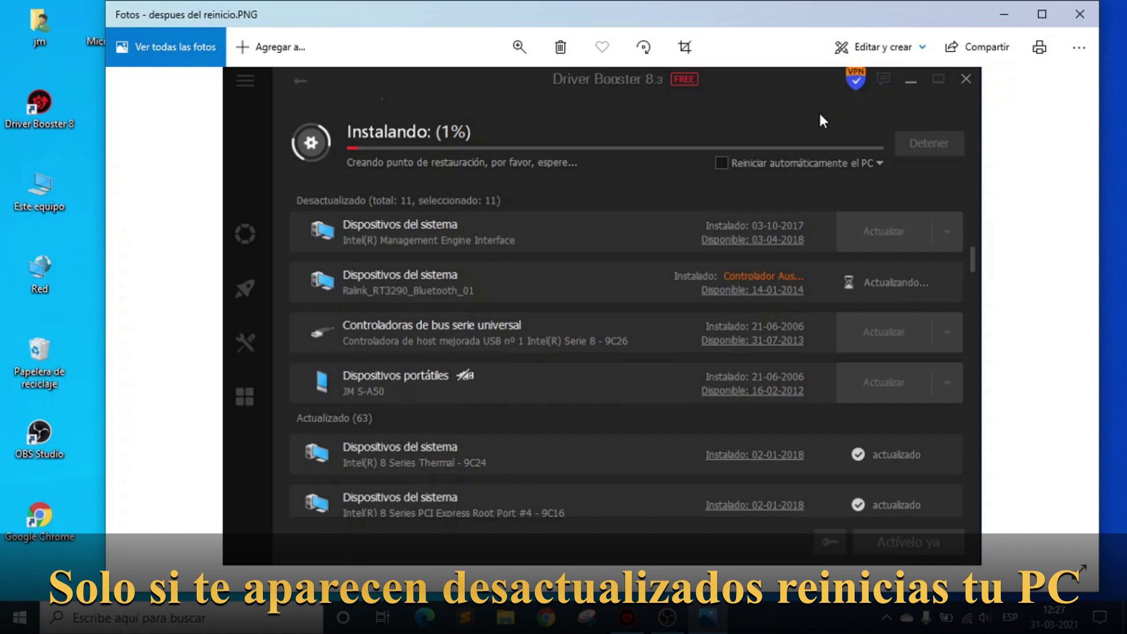
{"action": "left_click", "coordinate": [886, 617]}
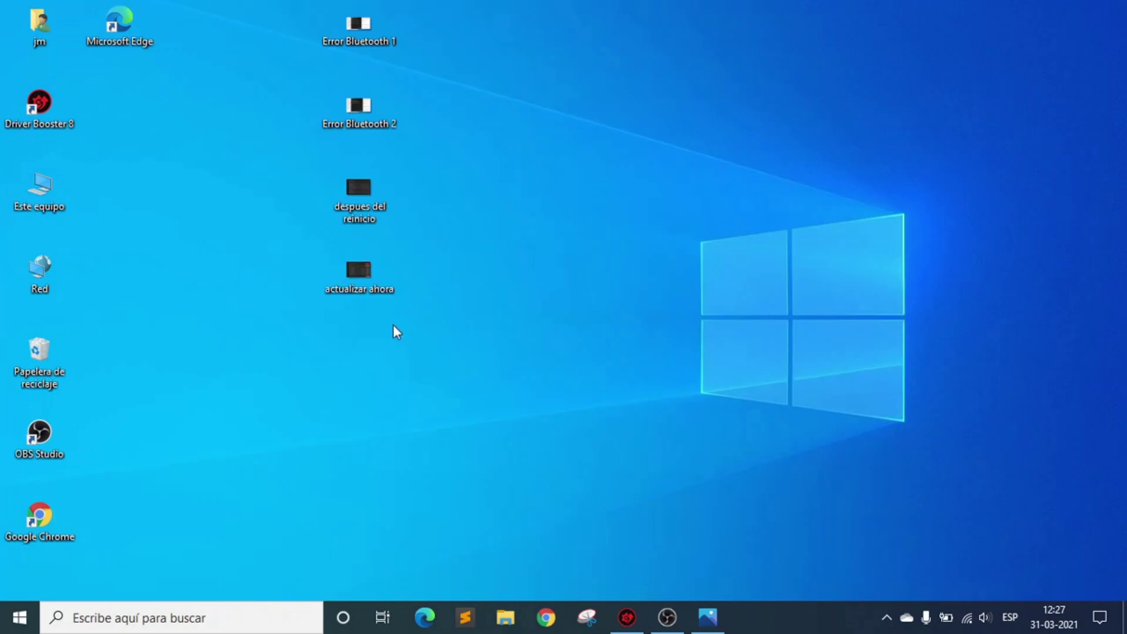
Step: Open Computer Management for this PC and check the devices under the Bluetooth category in Device Manager
{"action": "right_click", "coordinate": [43, 196]}
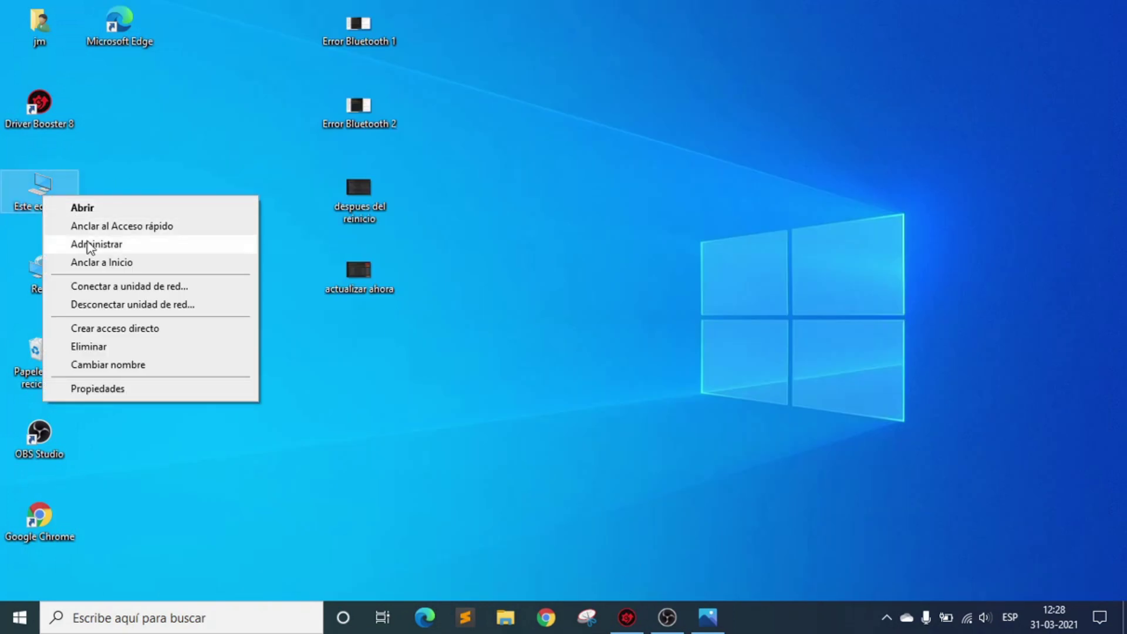
{"action": "left_click", "coordinate": [99, 244]}
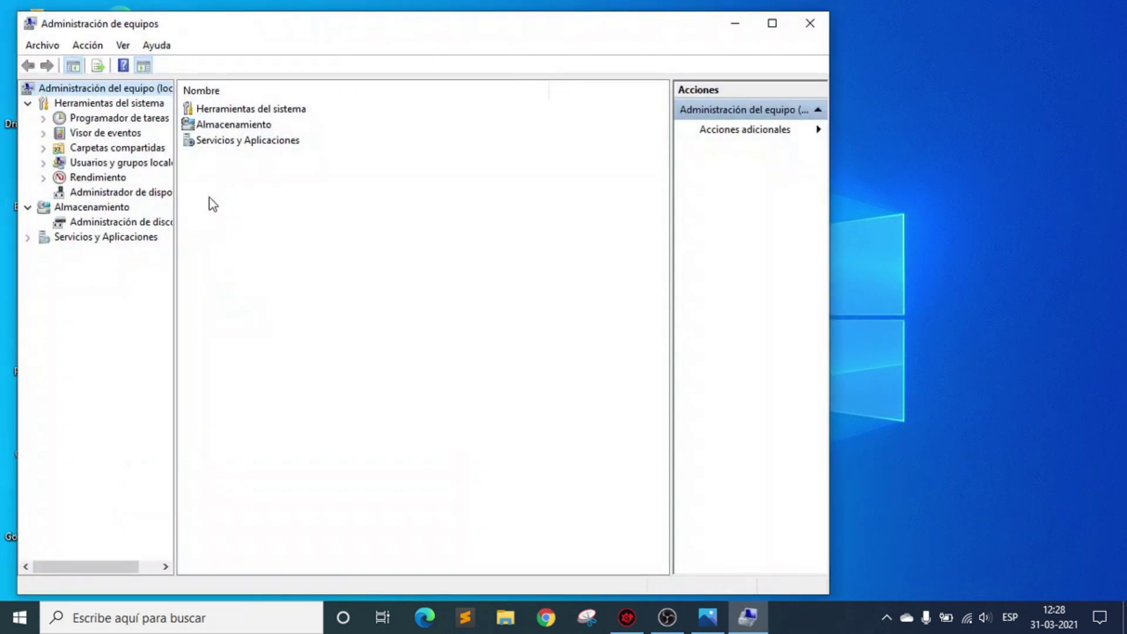
{"action": "left_click", "coordinate": [148, 195]}
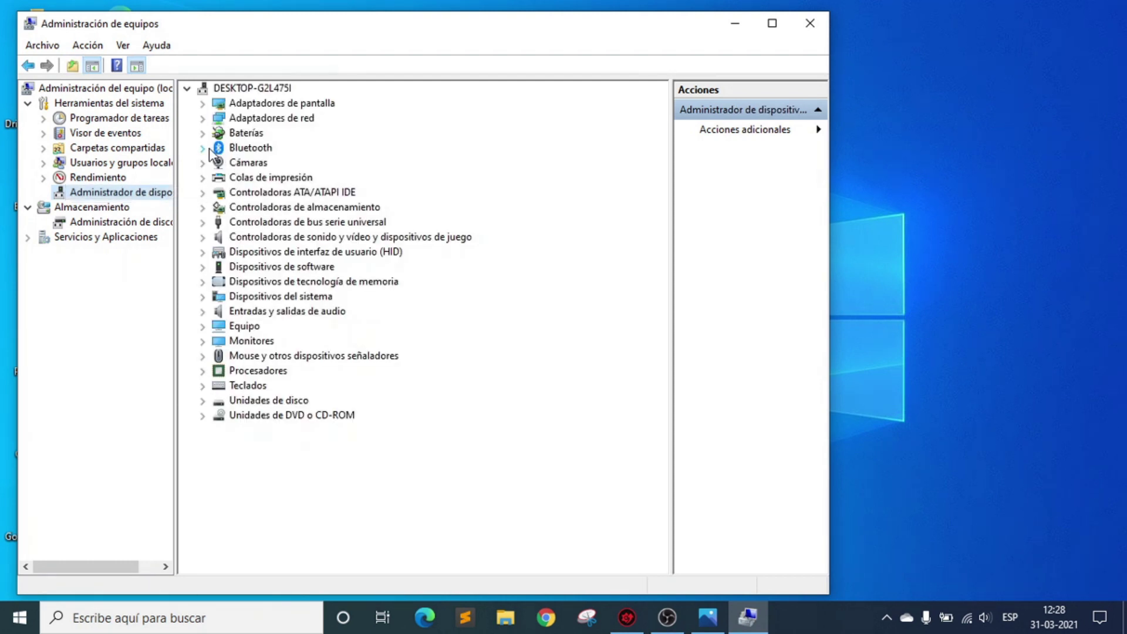
{"action": "left_click", "coordinate": [206, 147]}
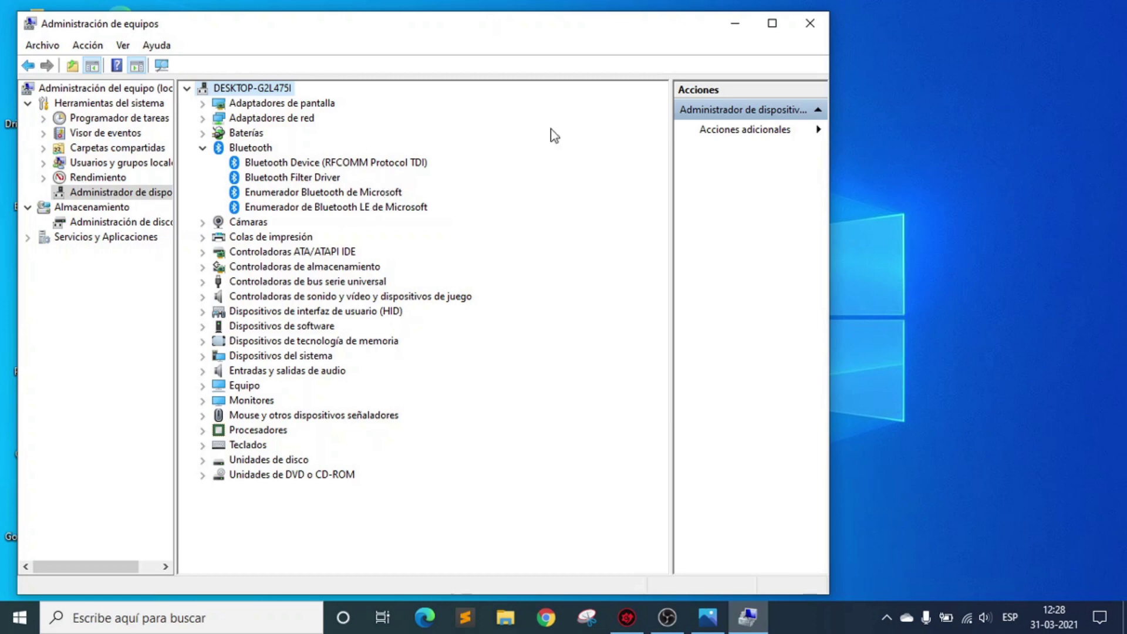
{"action": "left_click", "coordinate": [749, 30]}
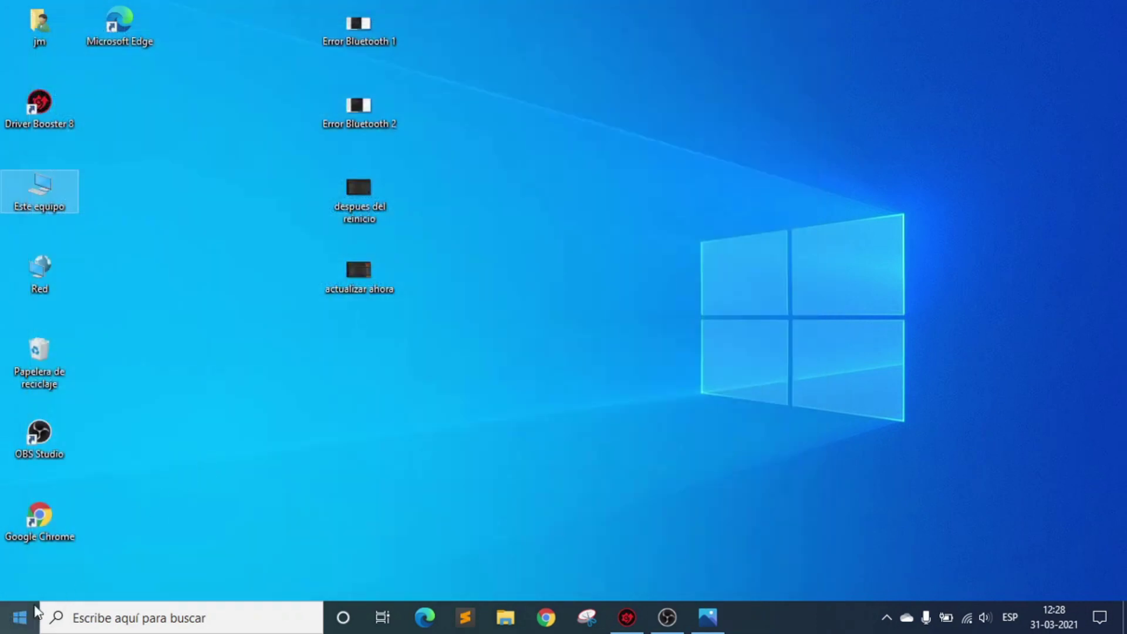
Step: Open the Bluetooth and other devices settings, check the device types offered for adding, and close the add-device dialog
{"action": "left_click", "coordinate": [19, 617]}
{"action": "left_click", "coordinate": [27, 536]}
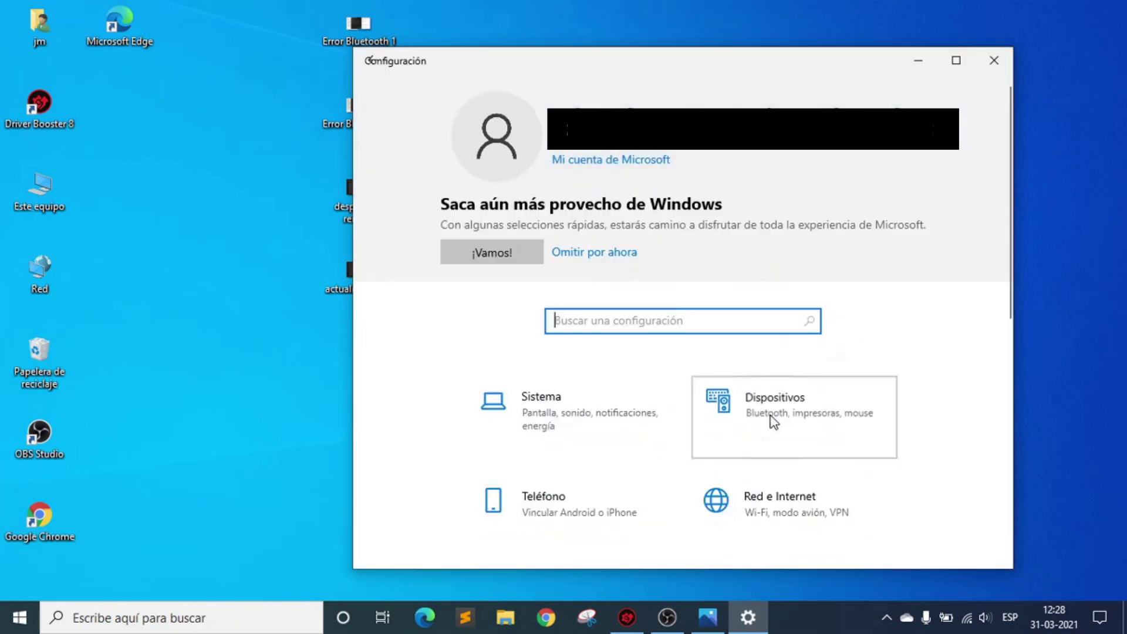
{"action": "left_click", "coordinate": [772, 421]}
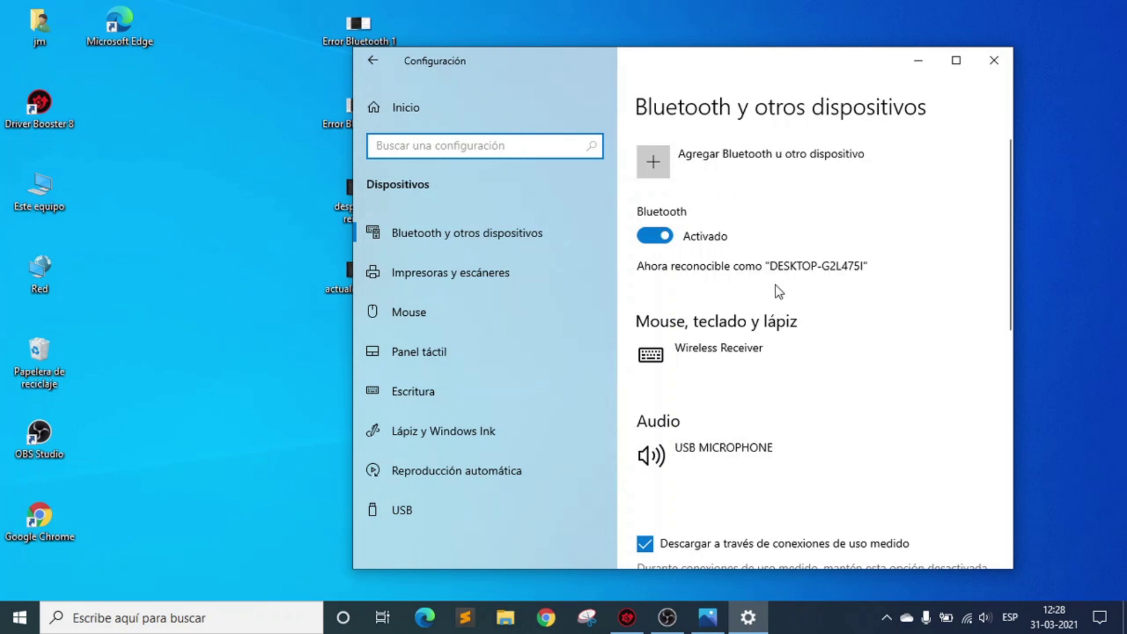
{"action": "left_click", "coordinate": [784, 177]}
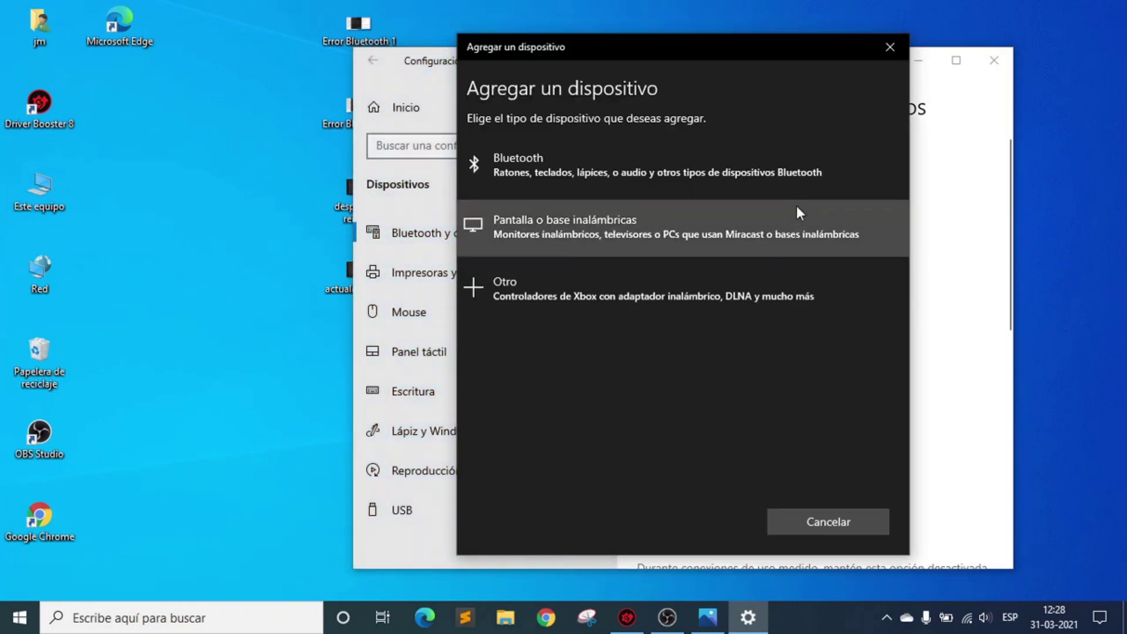
{"action": "left_click", "coordinate": [883, 46]}
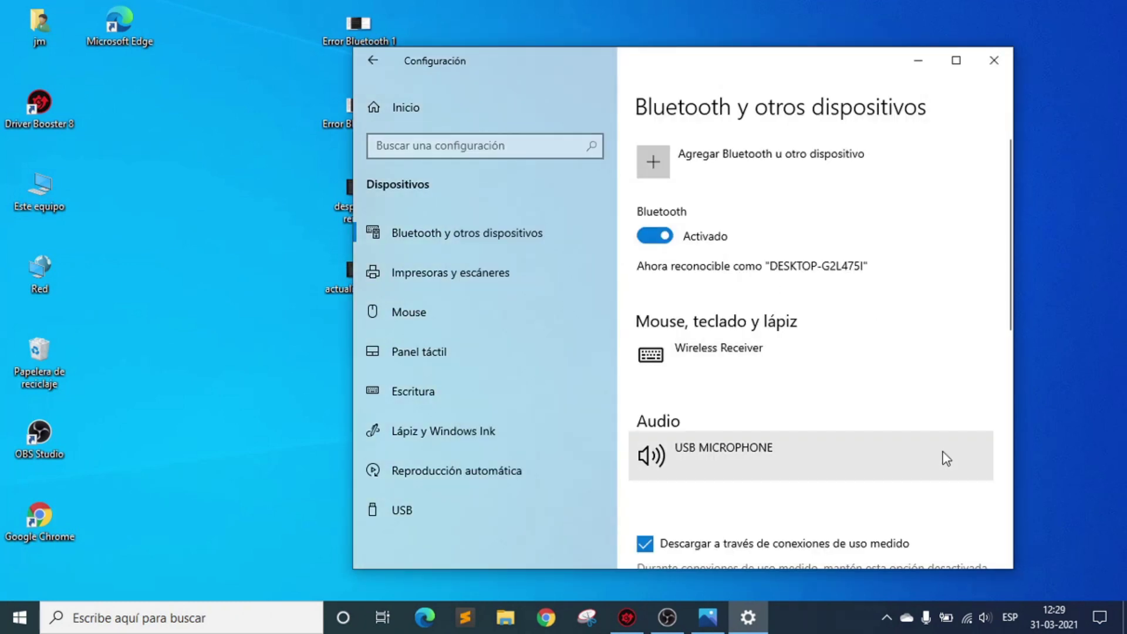